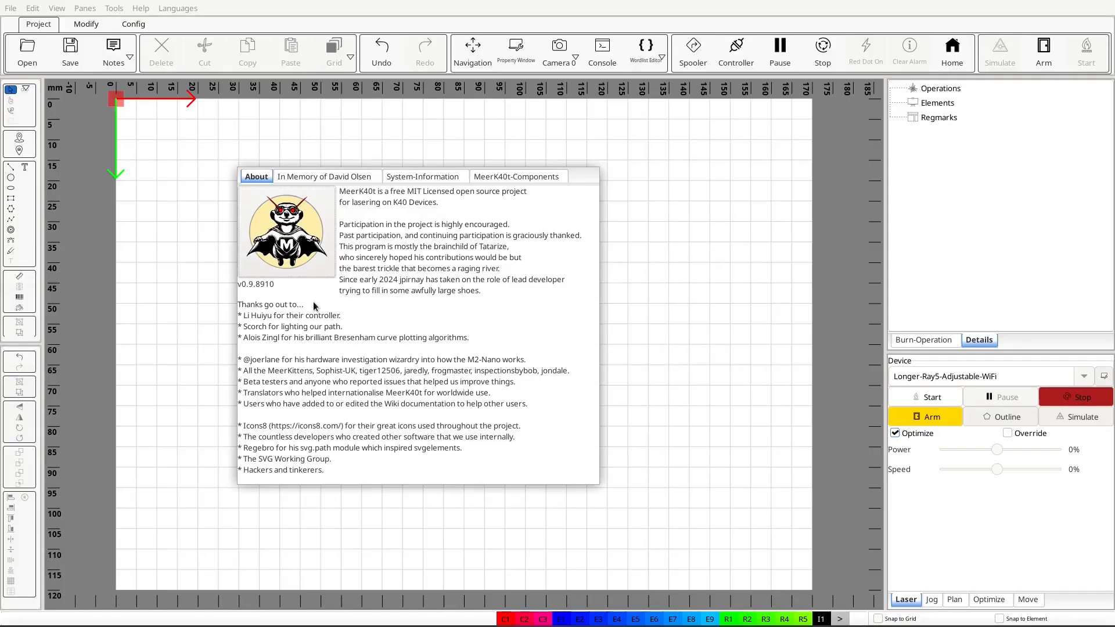
# Close the About window and look through the program's menus and its Modify and Config tool sets.
pyautogui.press('Escape')
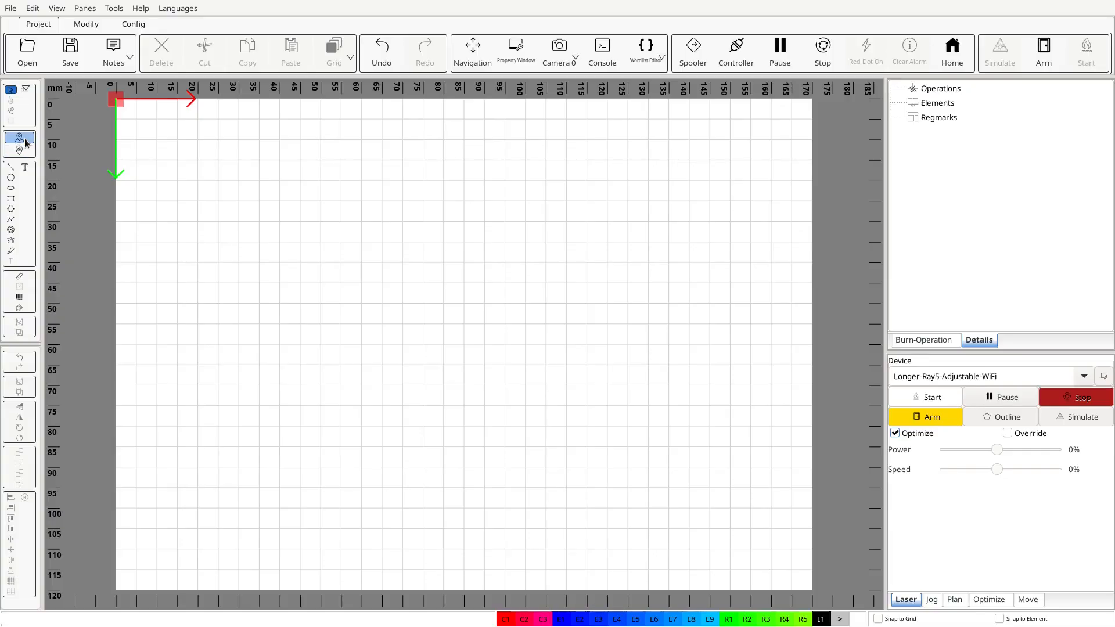
pyautogui.click(12, 10)
pyautogui.moveTo(24, 11)
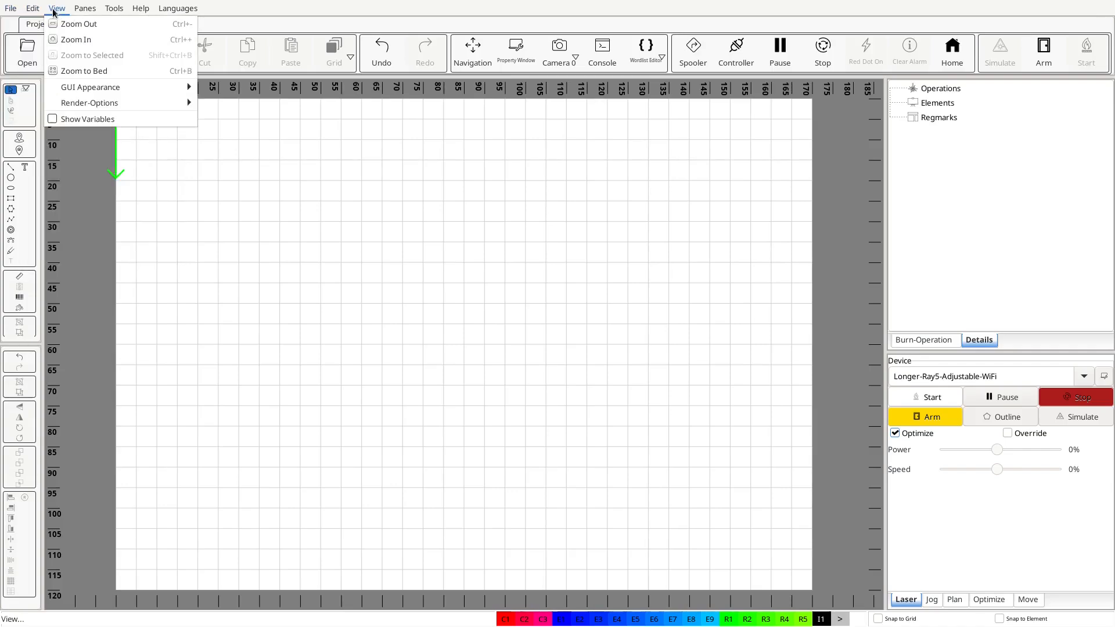
pyautogui.moveTo(102, 11)
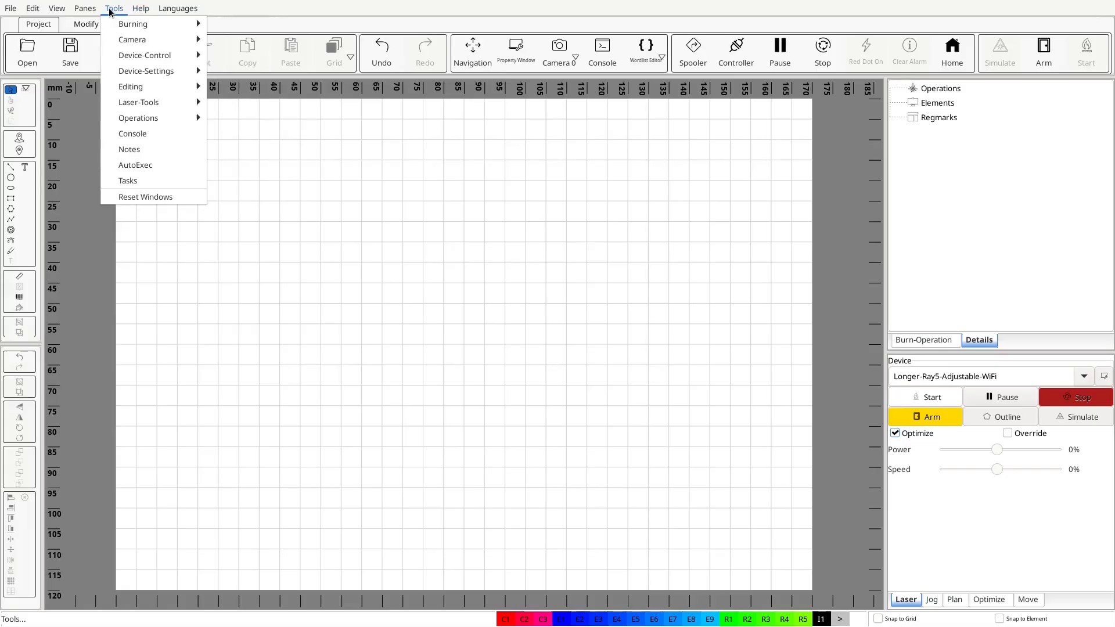
pyautogui.moveTo(112, 45)
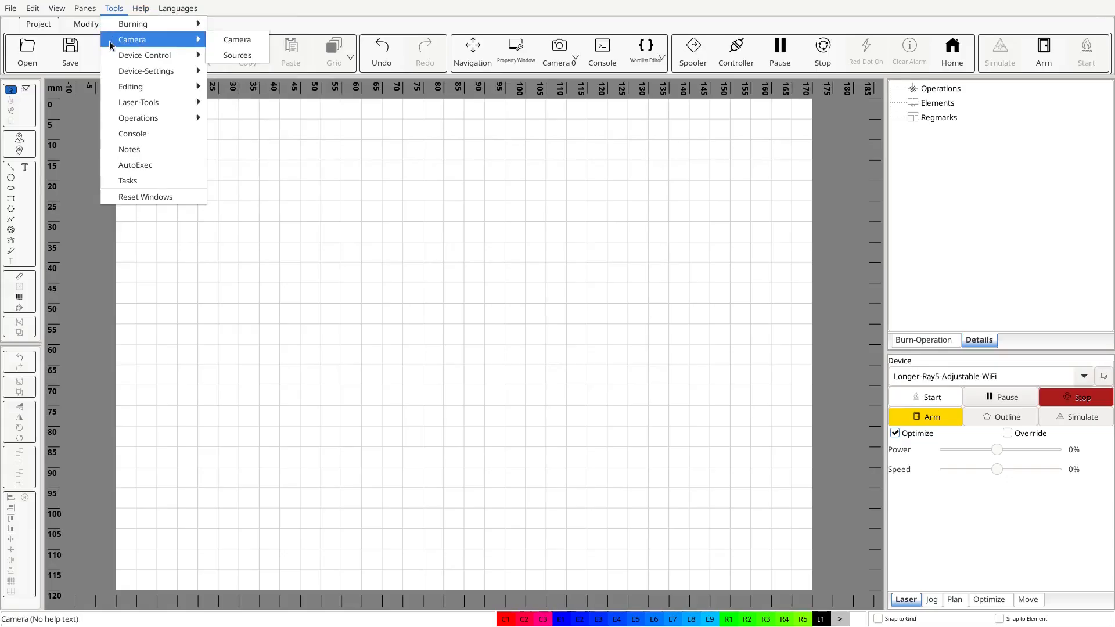
pyautogui.moveTo(179, 12)
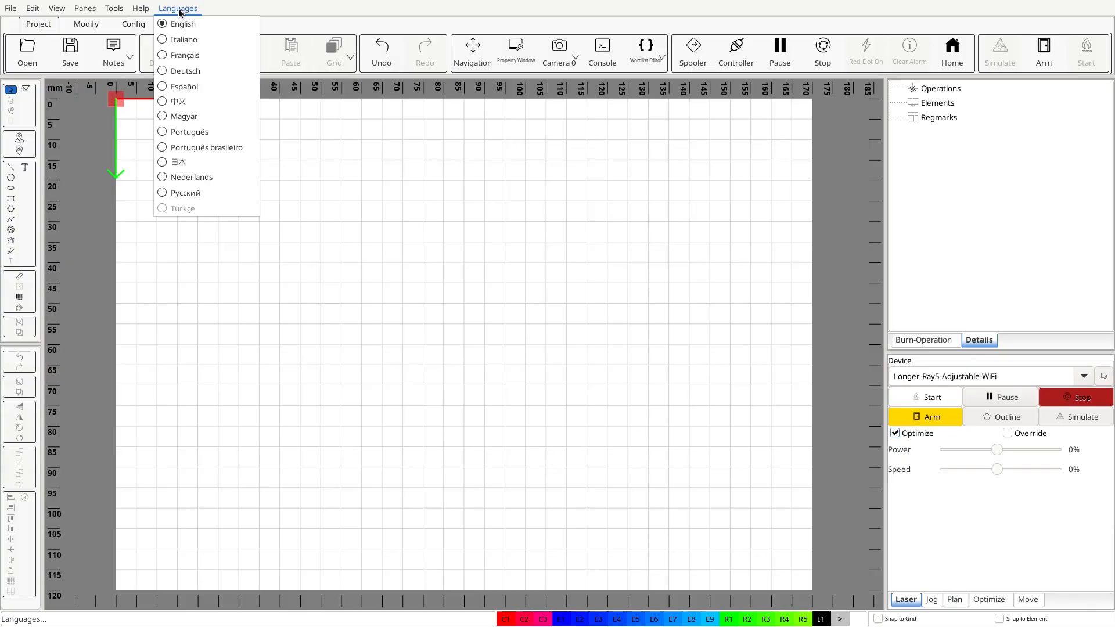
pyautogui.click(179, 12)
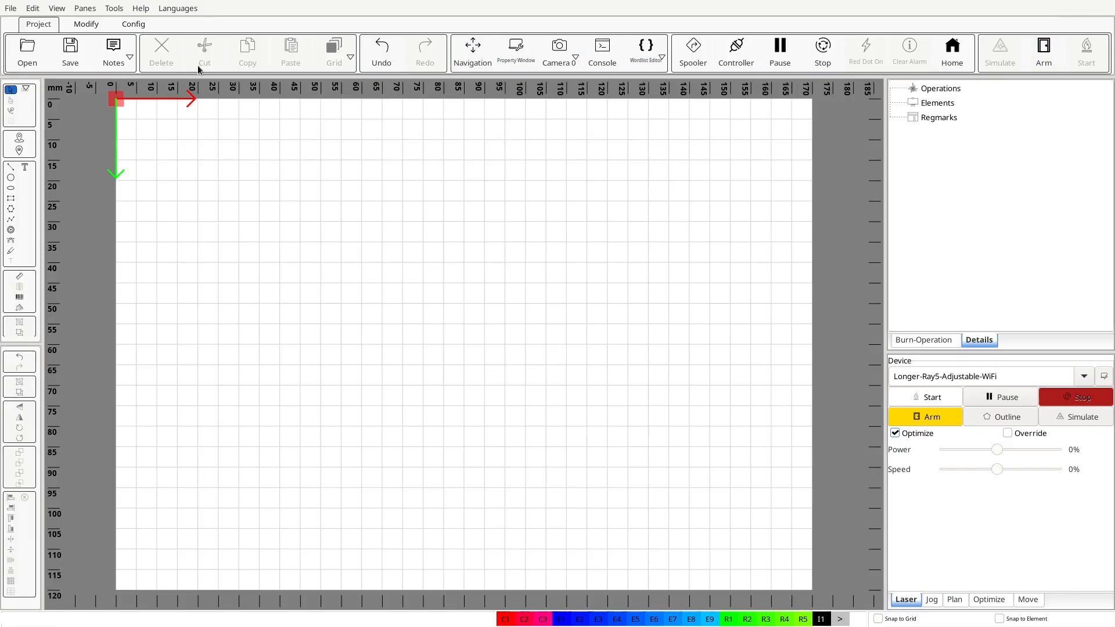
pyautogui.click(86, 23)
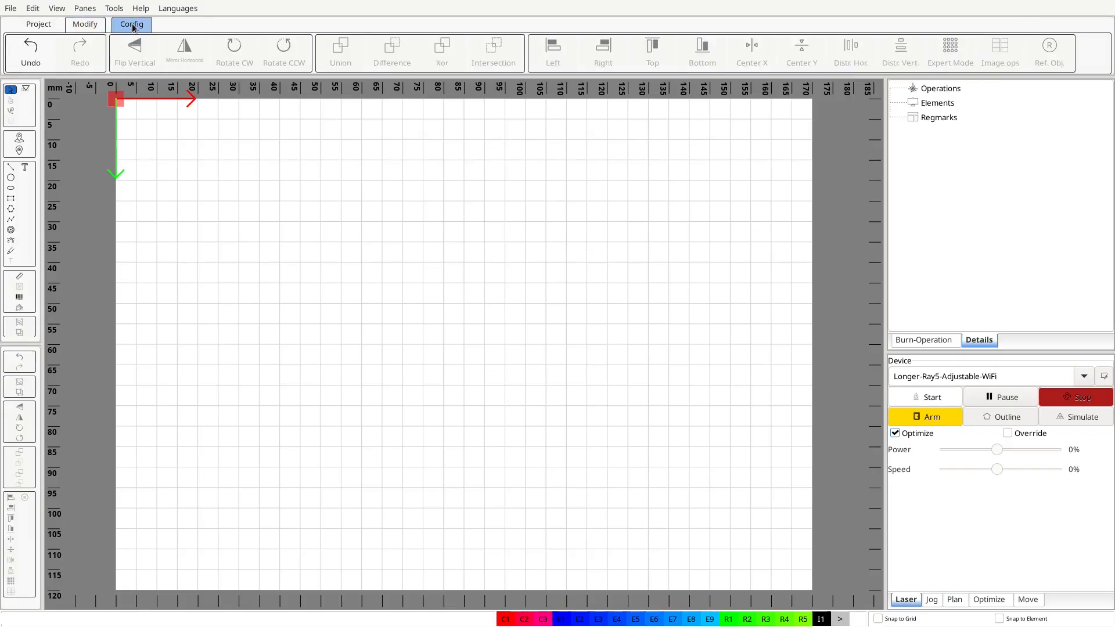
pyautogui.click(133, 26)
pyautogui.click(87, 26)
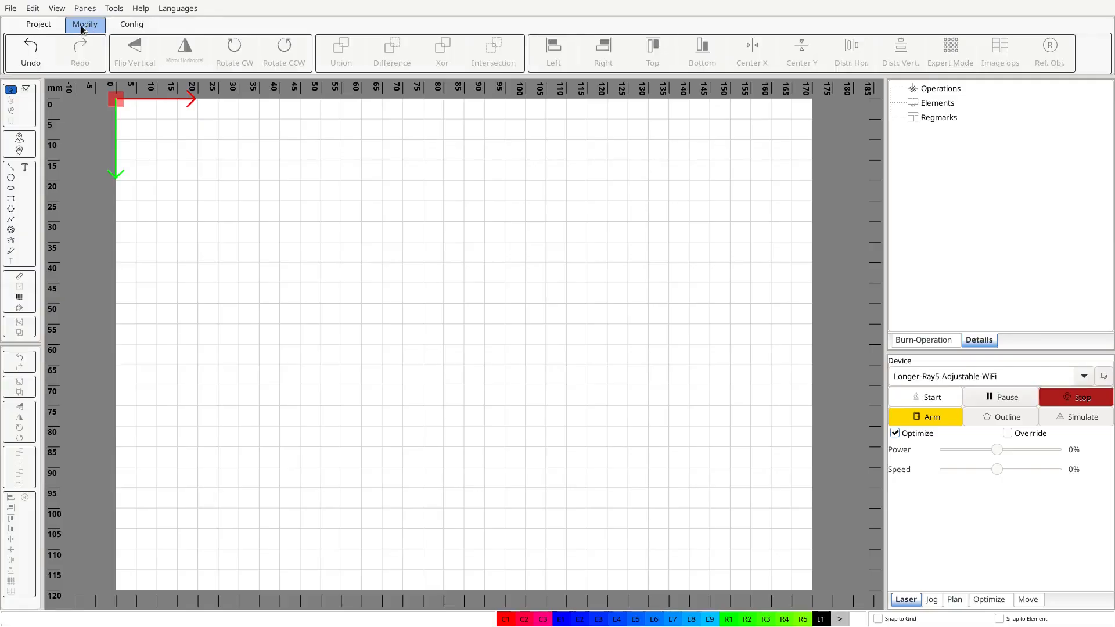
pyautogui.click(51, 27)
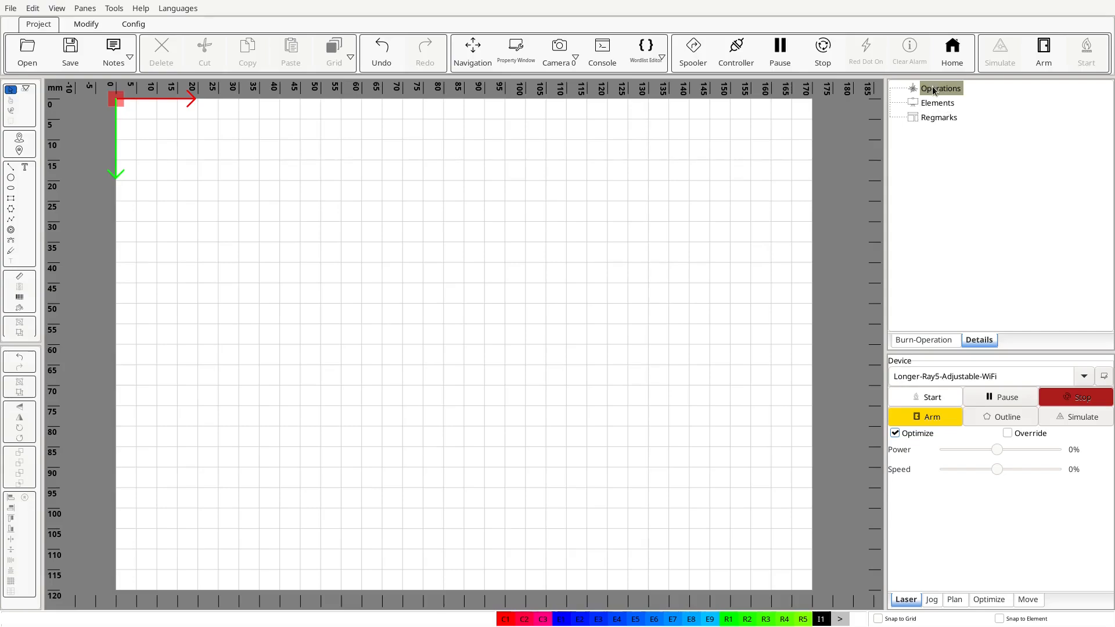
# Draw a rectangle about 38 by 20 mm in the bed's upper half and expand its Engrave operation in the tree.
pyautogui.click(14, 197)
pyautogui.moveTo(263, 165); pyautogui.dragTo(417, 248)
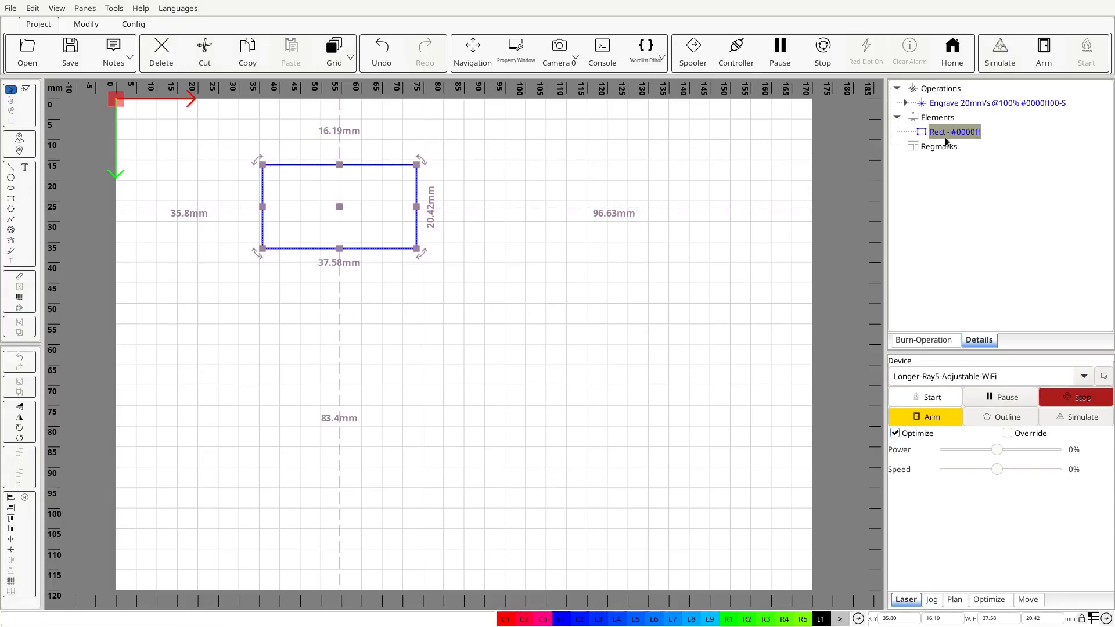
pyautogui.click(904, 103)
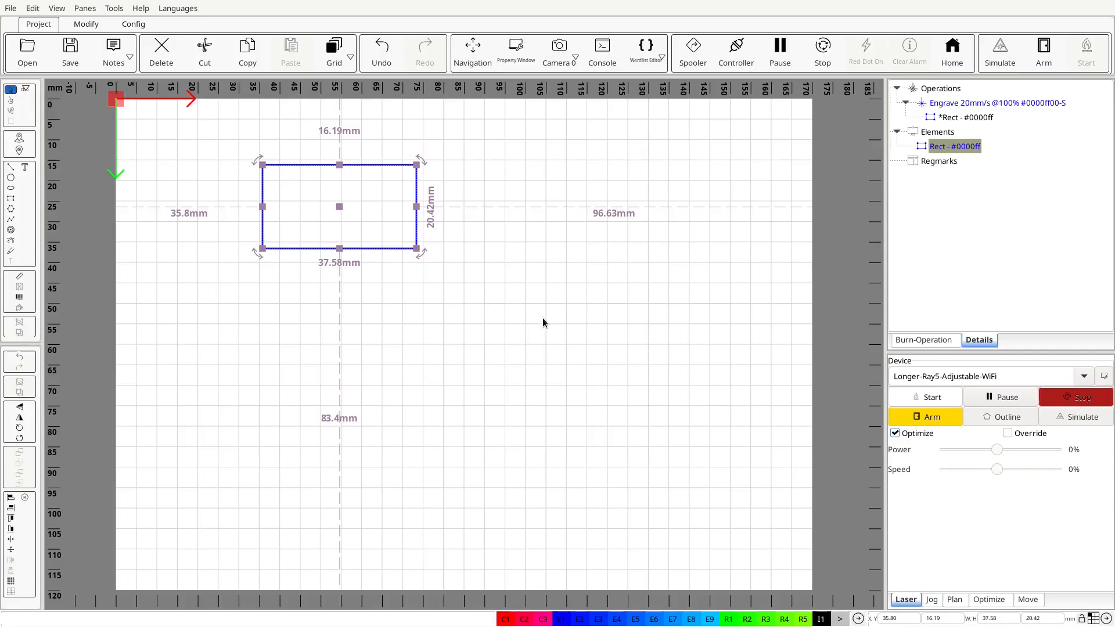
pyautogui.click(504, 254)
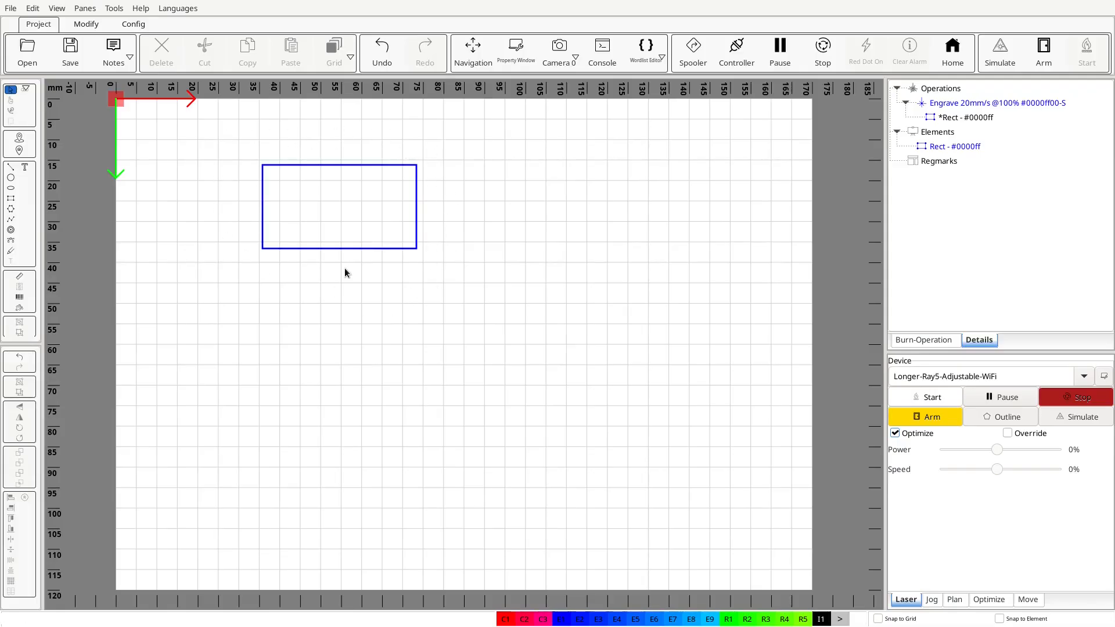
# Move the rectangle from Elements to Regmarks and draw a circle about 26 mm in diameter beside it.
pyautogui.moveTo(964, 148); pyautogui.dragTo(962, 163)
pyautogui.click(365, 110)
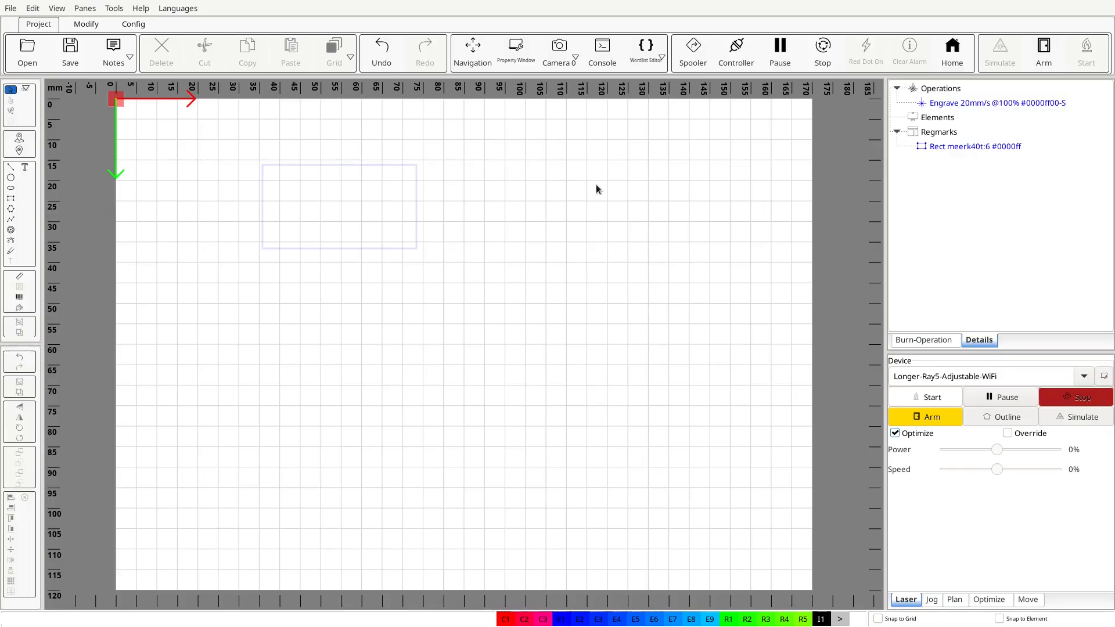
pyautogui.click(11, 177)
pyautogui.moveTo(496, 226); pyautogui.dragTo(532, 183)
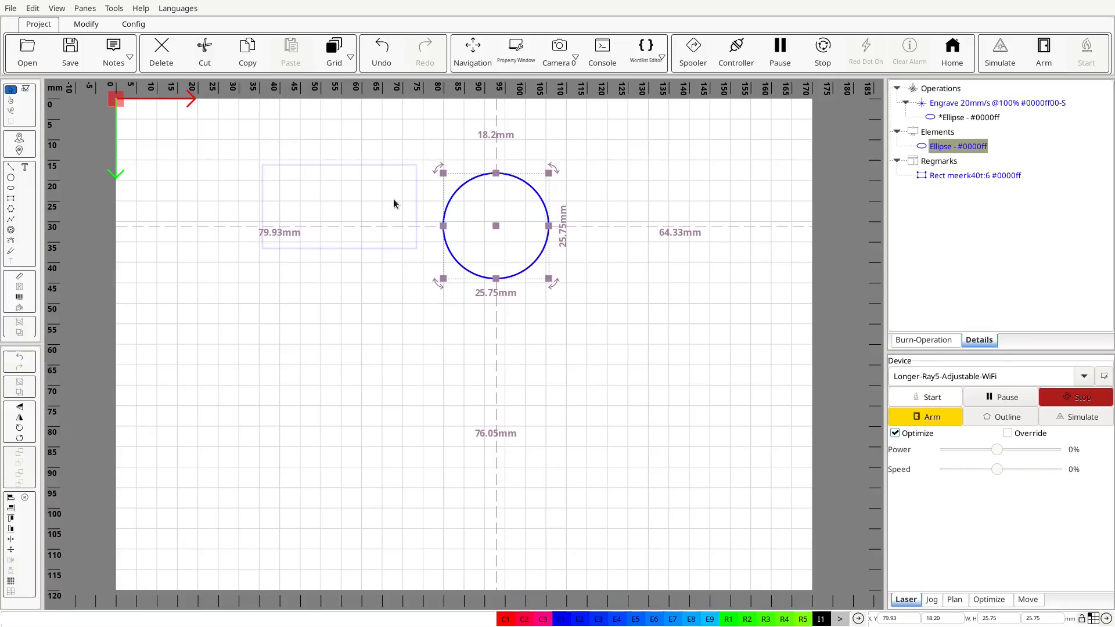
# Delete the contents of the Regmarks, Elements and Operations branches to empty the project.
pyautogui.scroll(-3, 524, 311)
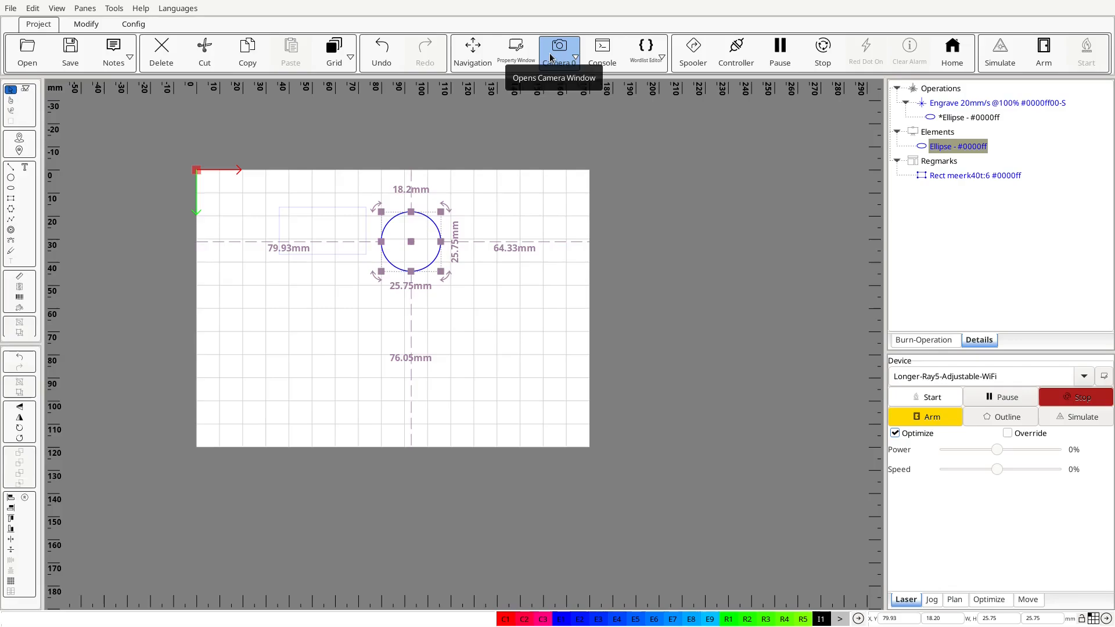
pyautogui.moveTo(526, 296); pyautogui.dragTo(619, 335, button='middle')
pyautogui.scroll(1, 619, 335)
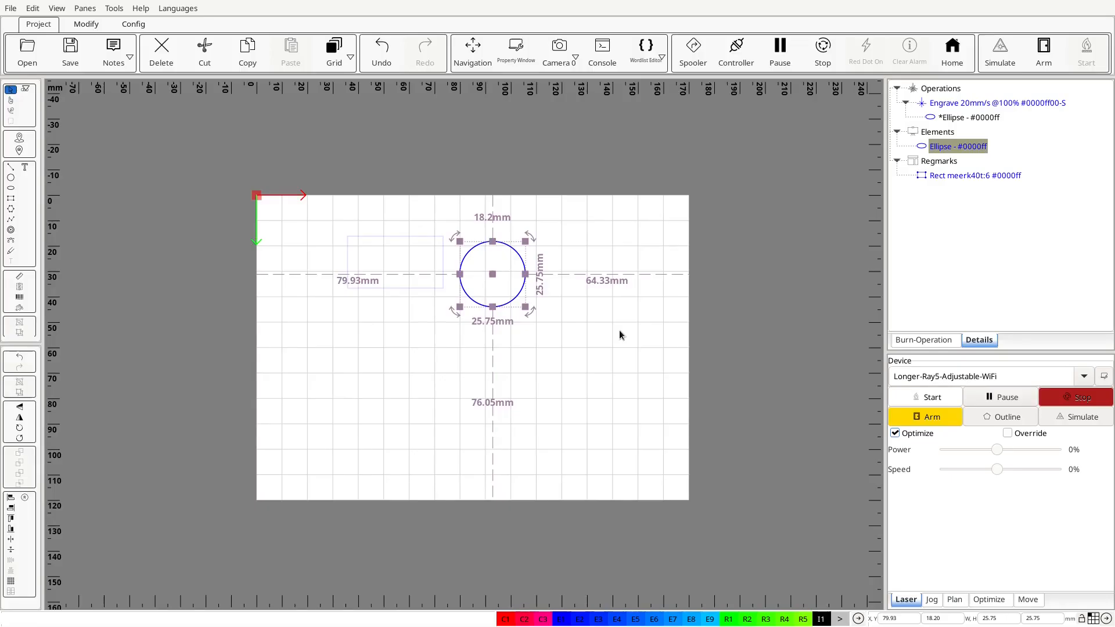
pyautogui.click(931, 163)
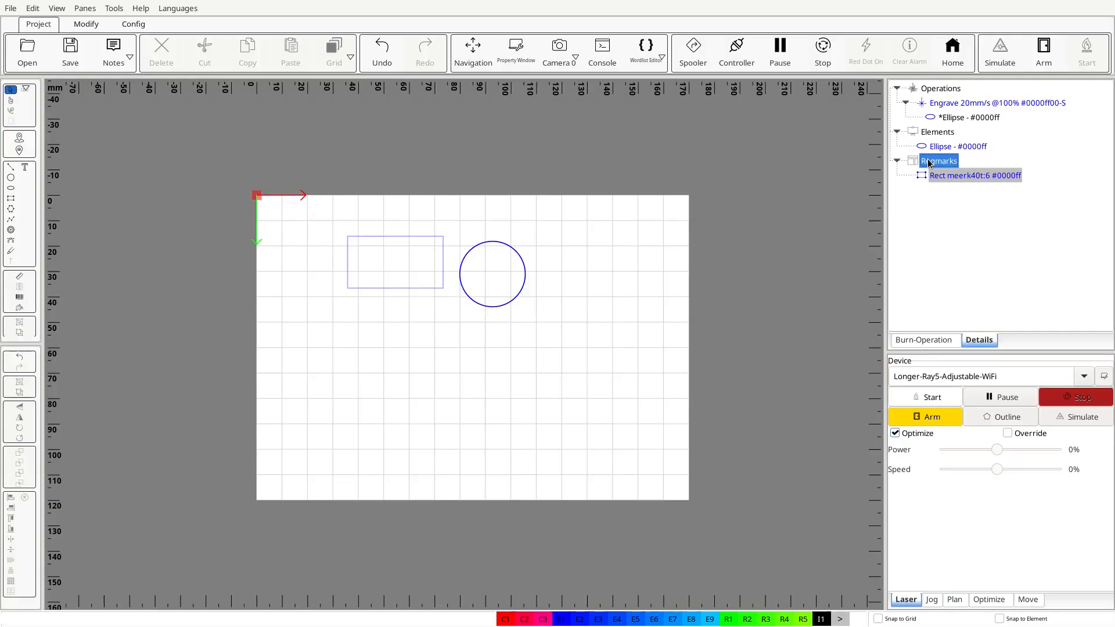
pyautogui.press('Delete')
pyautogui.click(929, 132)
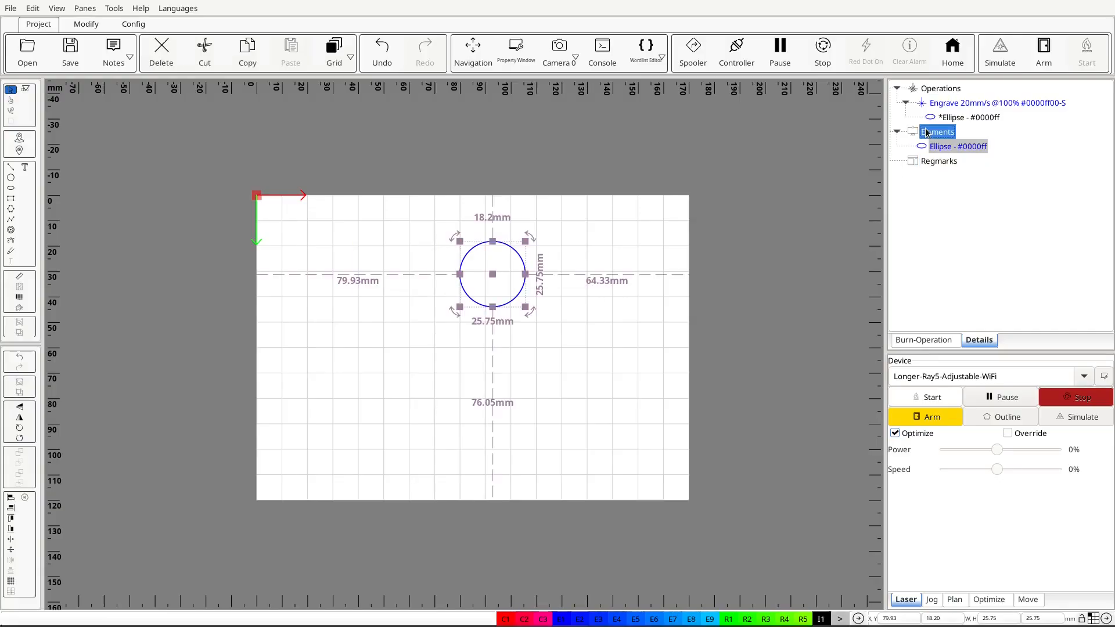
pyautogui.press('Delete')
pyautogui.click(929, 90)
pyautogui.press('Delete')
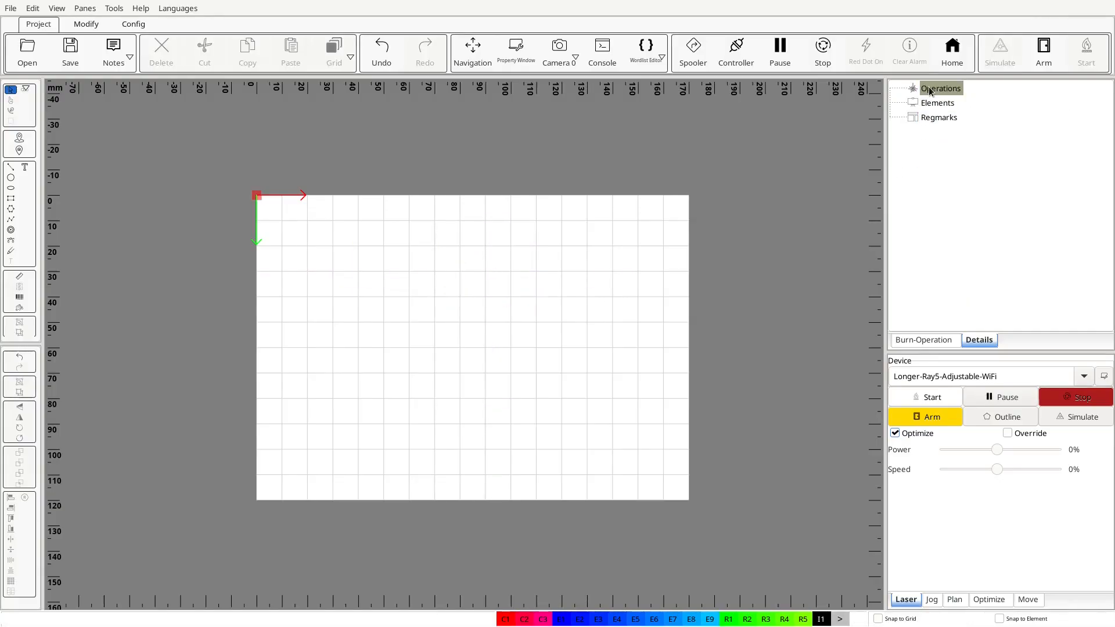
# Draw a rectangle about 35 by 26 mm on the empty bed and expand its Engrave operation in the tree.
pyautogui.hotkey('ctrl', 'b')
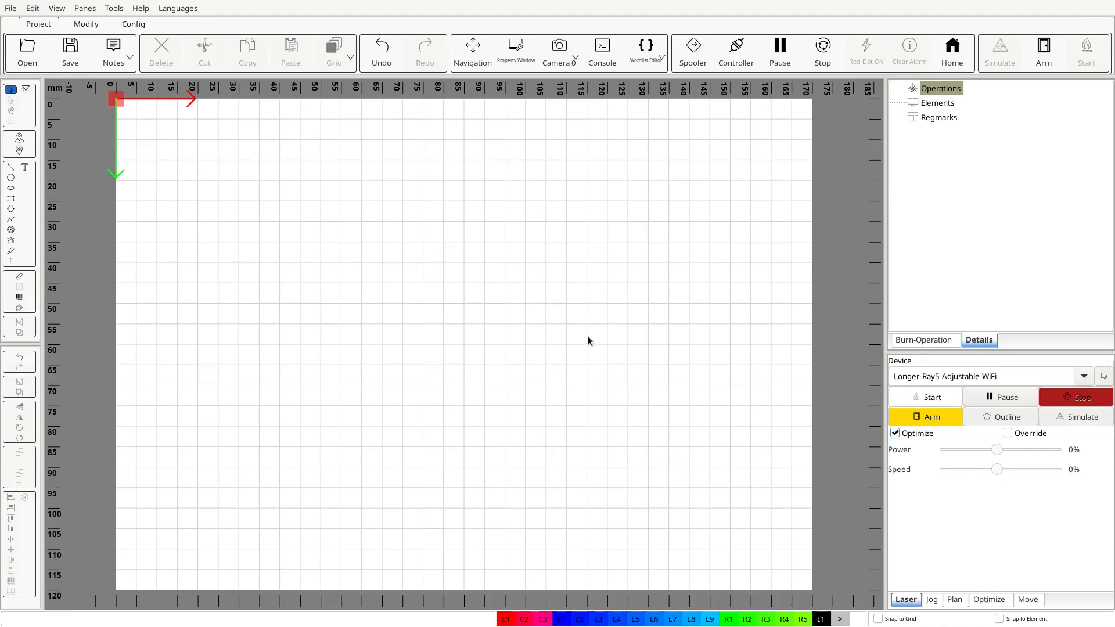
pyautogui.click(10, 198)
pyautogui.moveTo(292, 206); pyautogui.dragTo(410, 292)
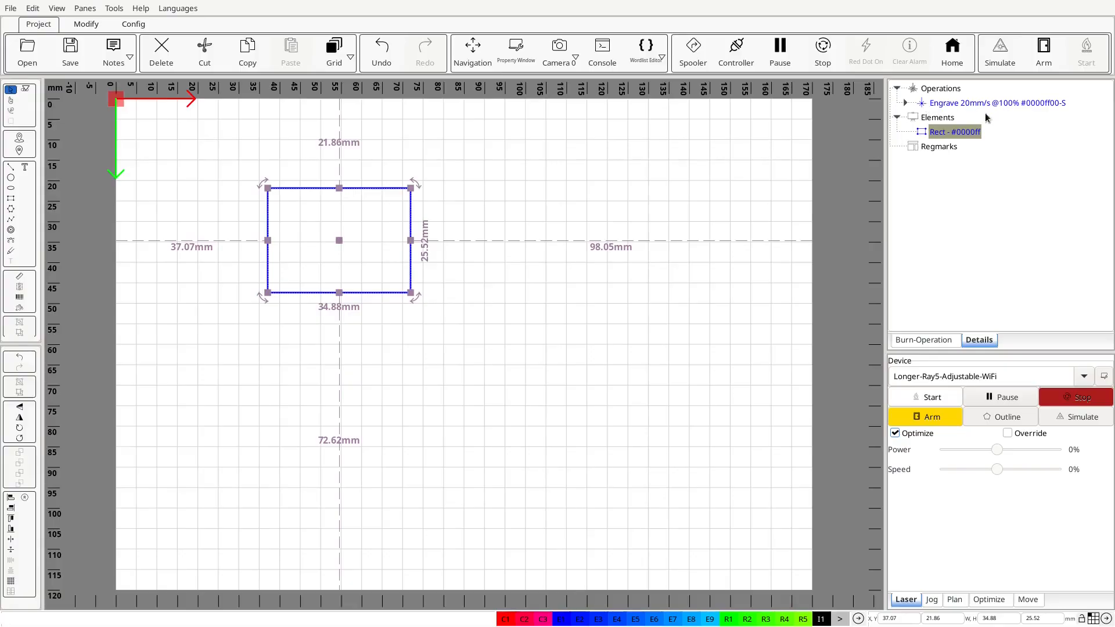
pyautogui.click(905, 103)
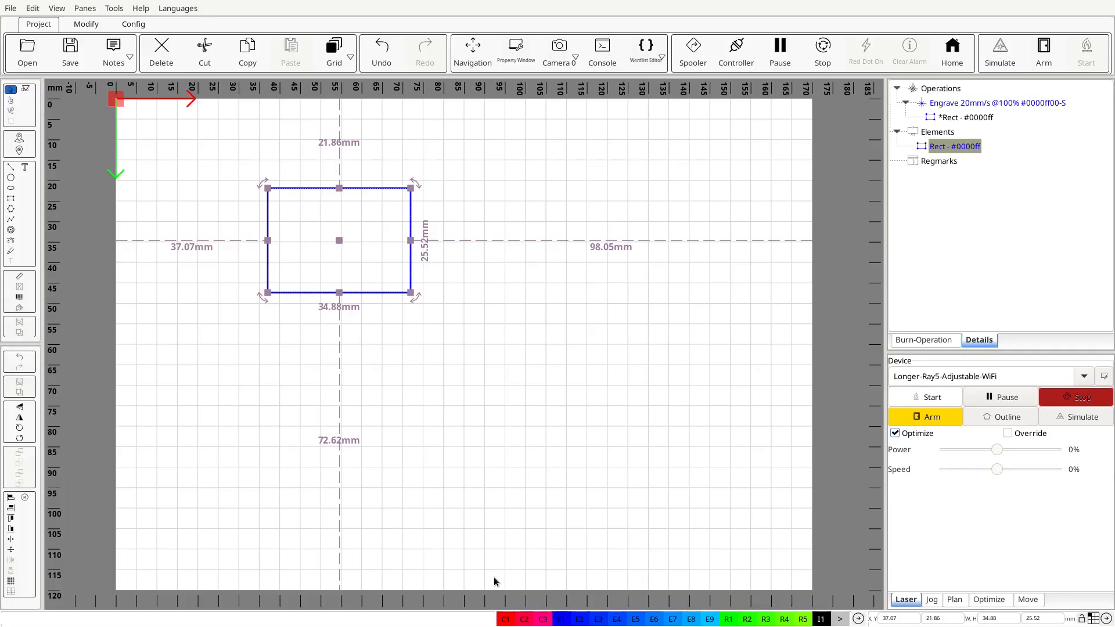
# Reassign the selected rectangle in turn to the default operations C1, E3 and E5.
pyautogui.click(502, 621)
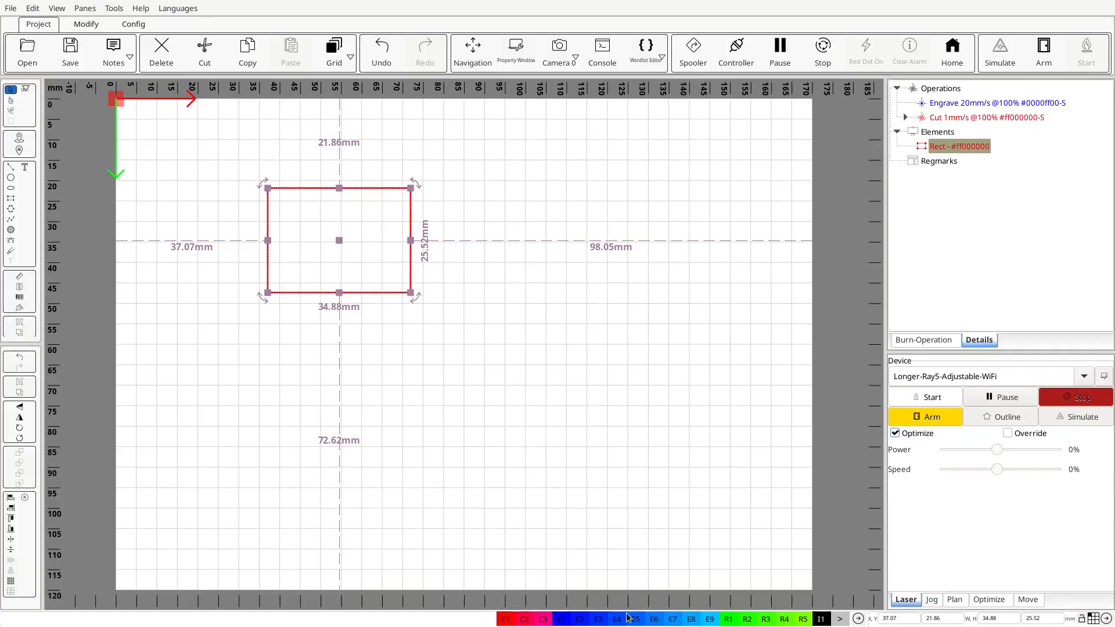
pyautogui.click(595, 620)
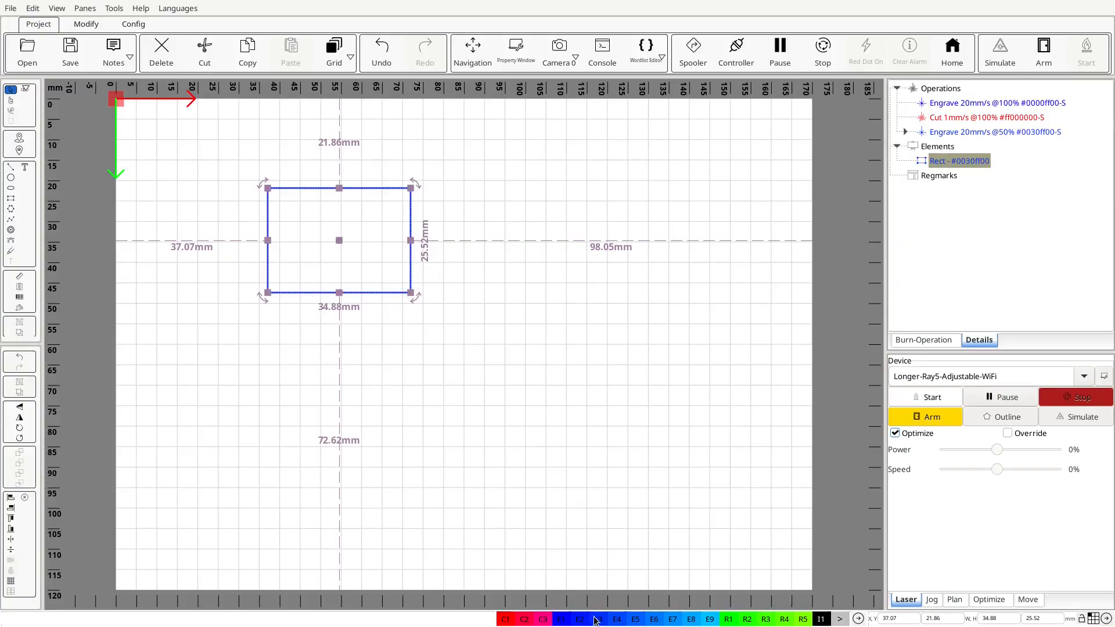
pyautogui.click(639, 620)
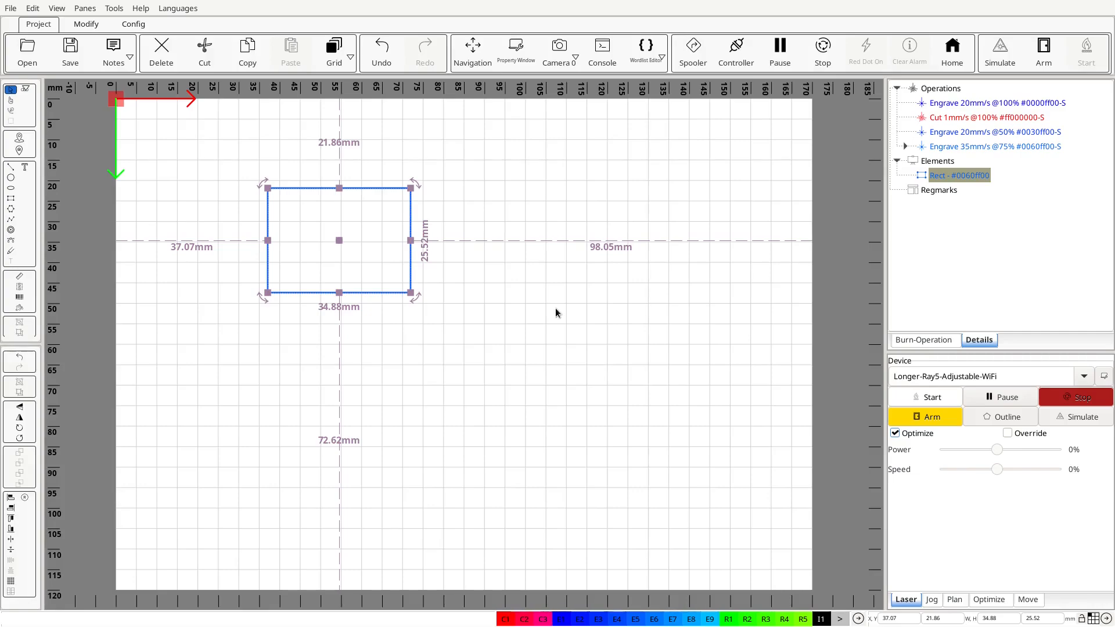
# Delete the rectangle from Elements together with every entry in the Operations branch.
pyautogui.click(937, 162)
pyautogui.press('Delete')
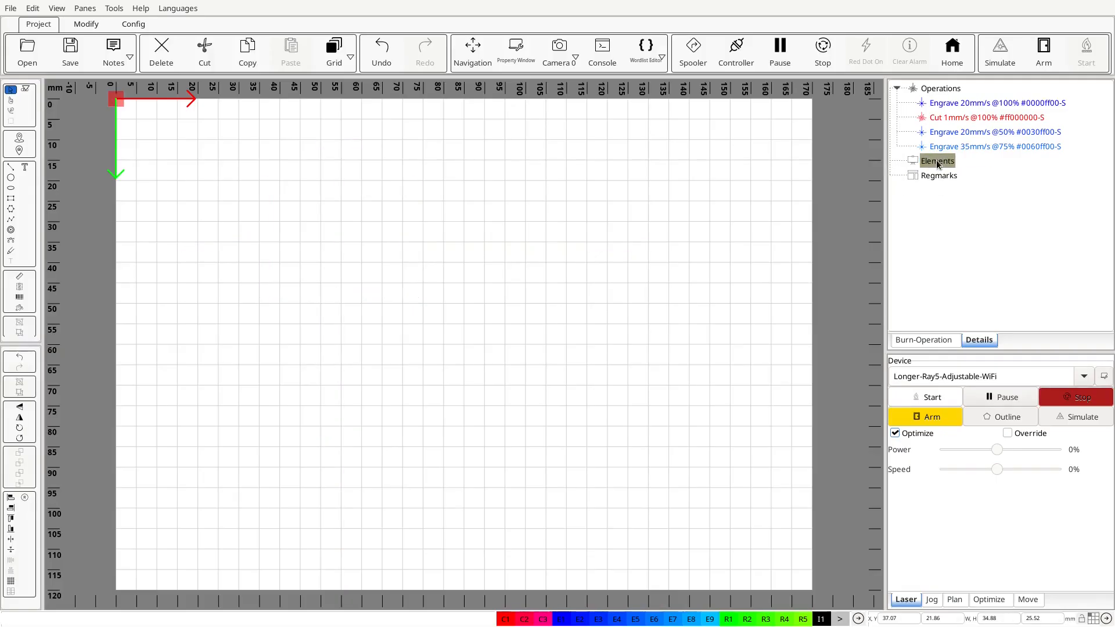
pyautogui.click(946, 89)
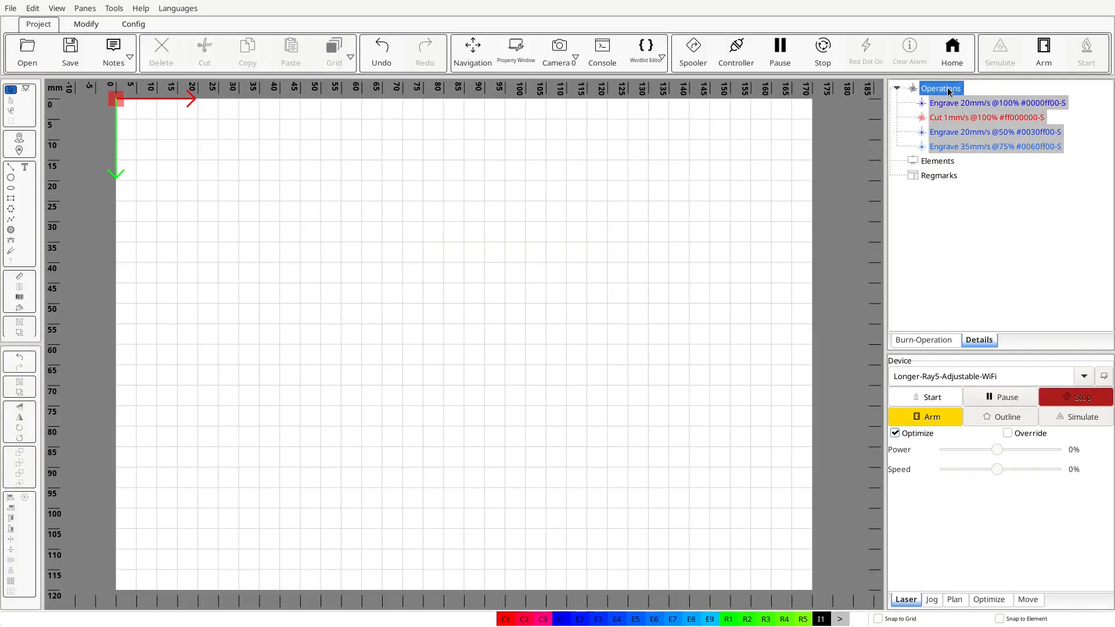
pyautogui.press('Delete')
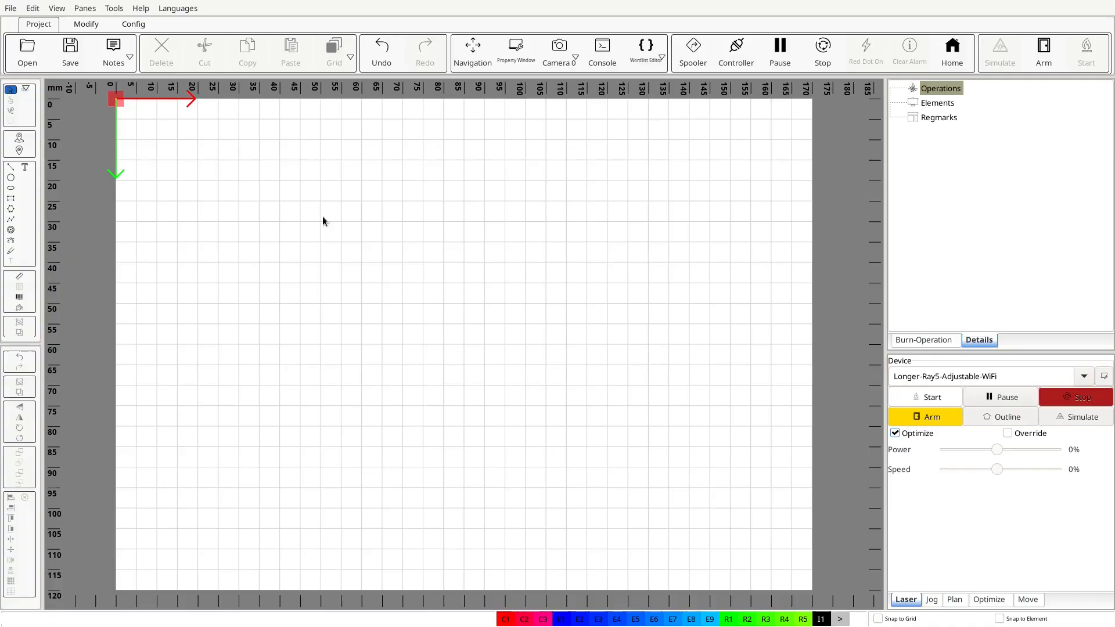
# Review the Modify and Config tool sets, including the Wordlist Editor, and return to the Project tools.
pyautogui.click(86, 24)
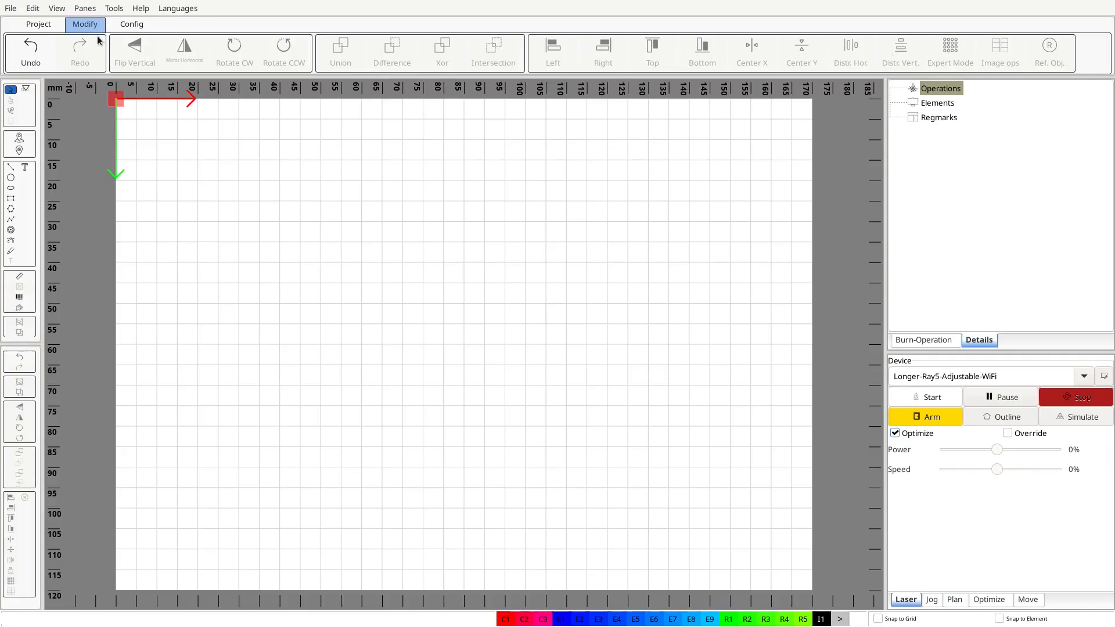
pyautogui.click(124, 24)
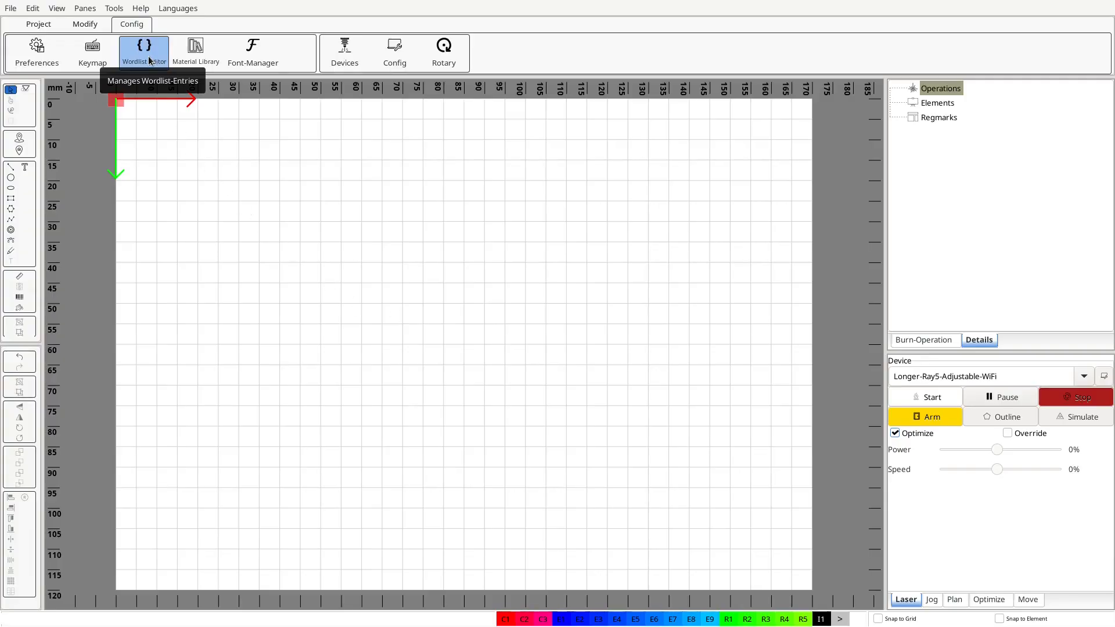
pyautogui.click(38, 24)
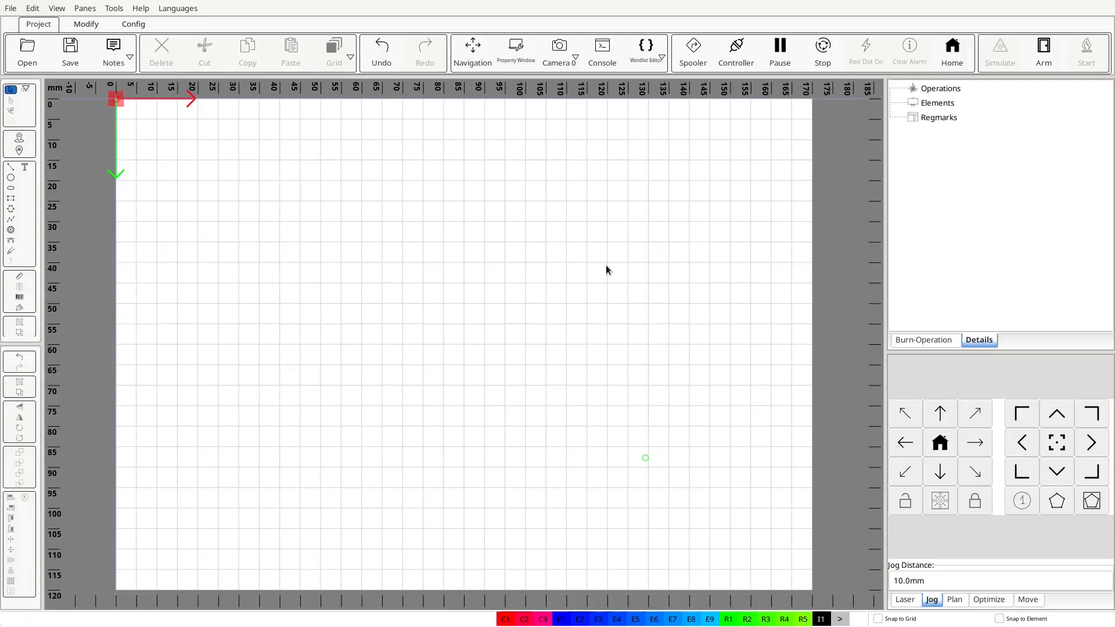
# Open the Camera 0 window, correct the image perspective and update the bed background with the camera picture.
pyautogui.click(557, 57)
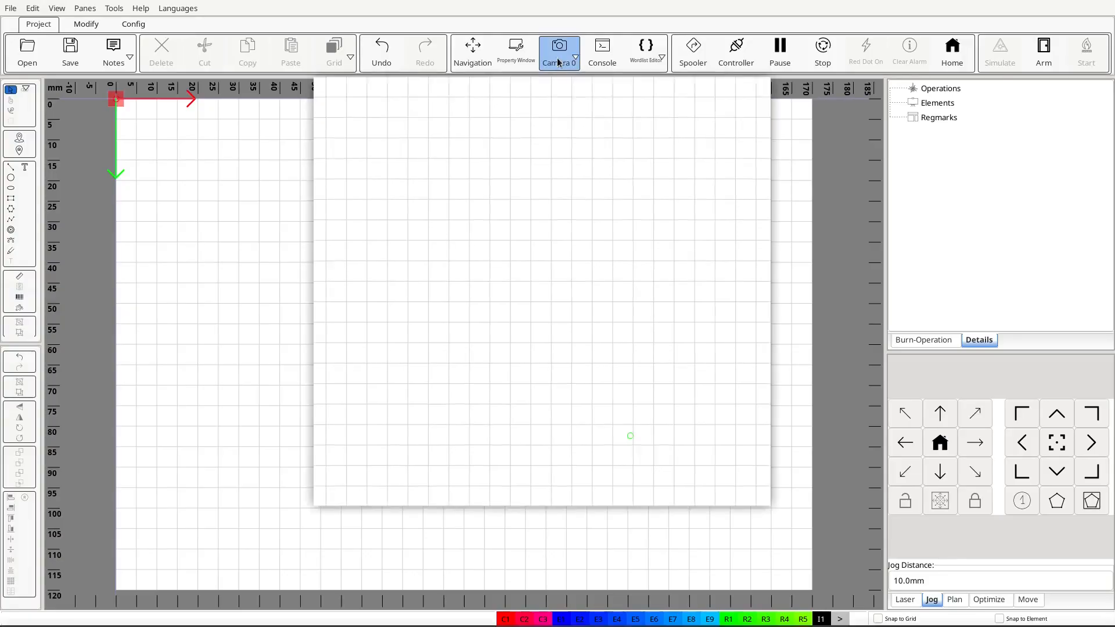
pyautogui.scroll(-8, 430, 225)
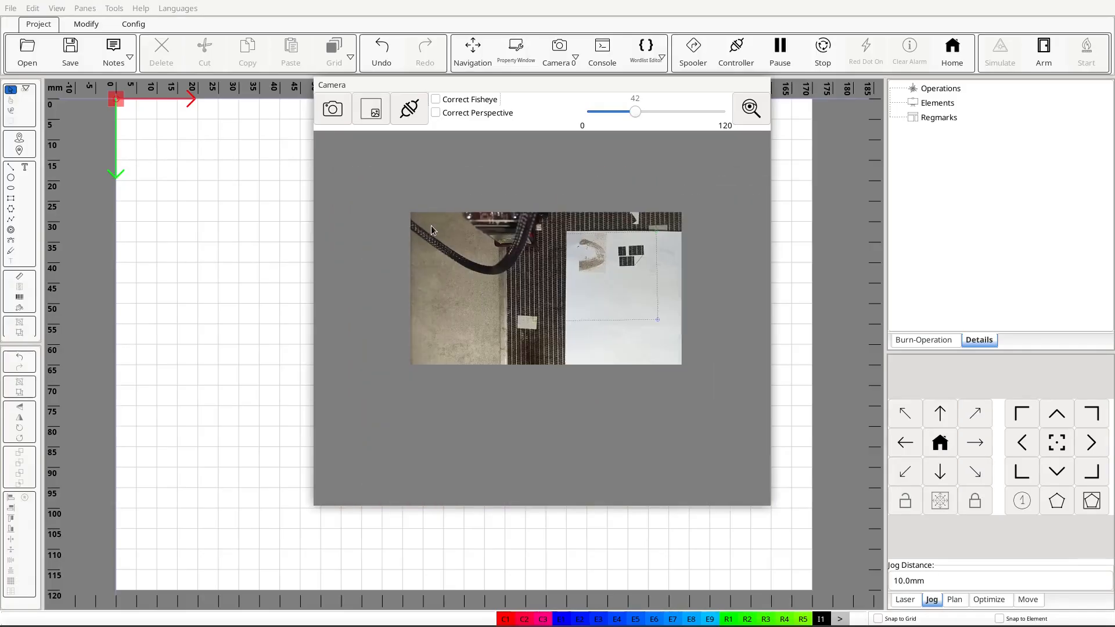
pyautogui.scroll(6, 594, 243)
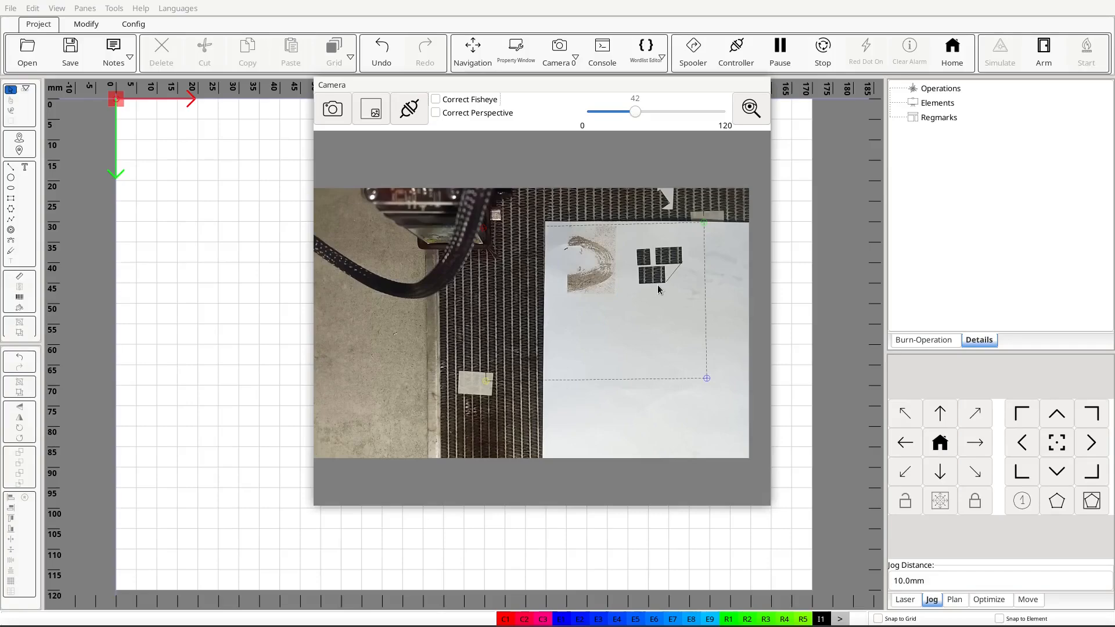
pyautogui.click(436, 112)
pyautogui.click(341, 112)
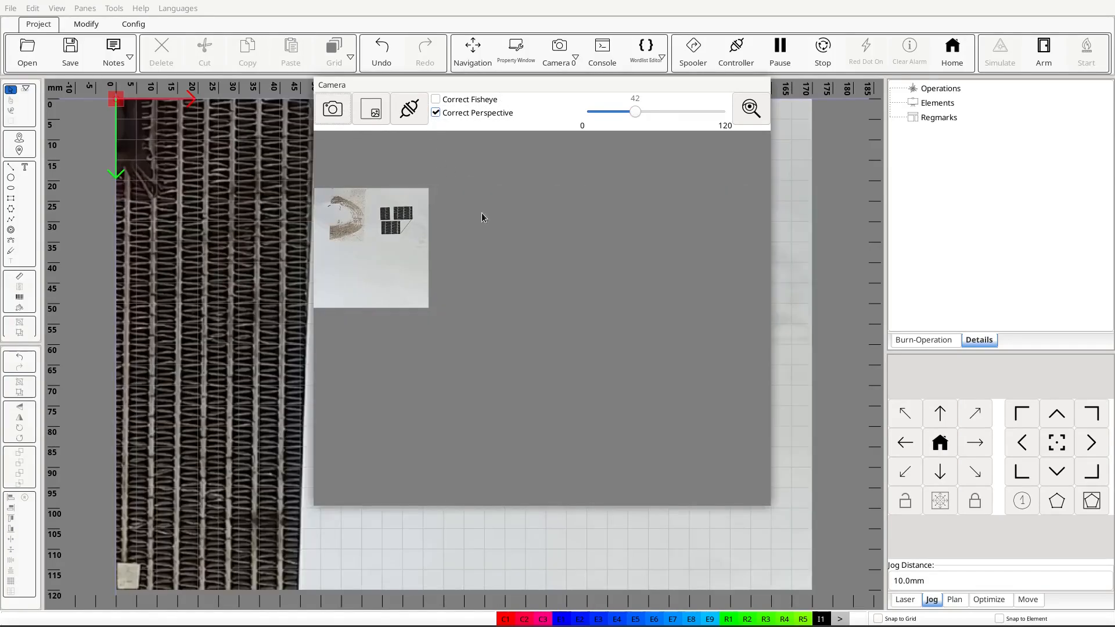
# Close the camera window and draw a rectangle about 41 × 13 mm on the blank bed area below the curved brown mark.
pyautogui.click(559, 50)
pyautogui.scroll(-2, 463, 197)
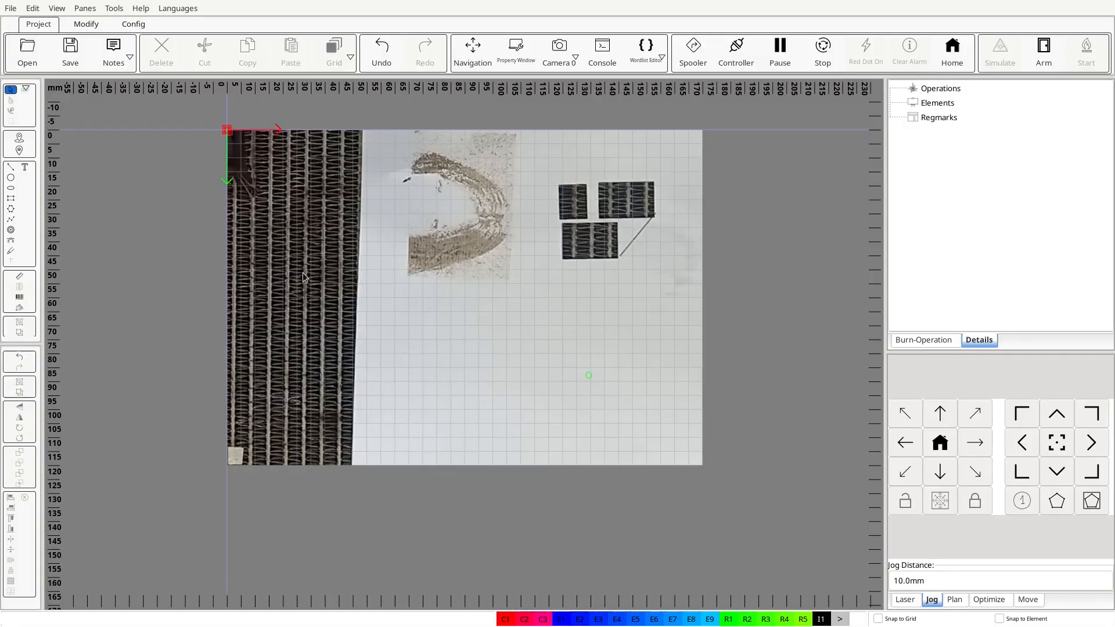
pyautogui.press('r')
pyautogui.moveTo(409, 302); pyautogui.dragTo(526, 339)
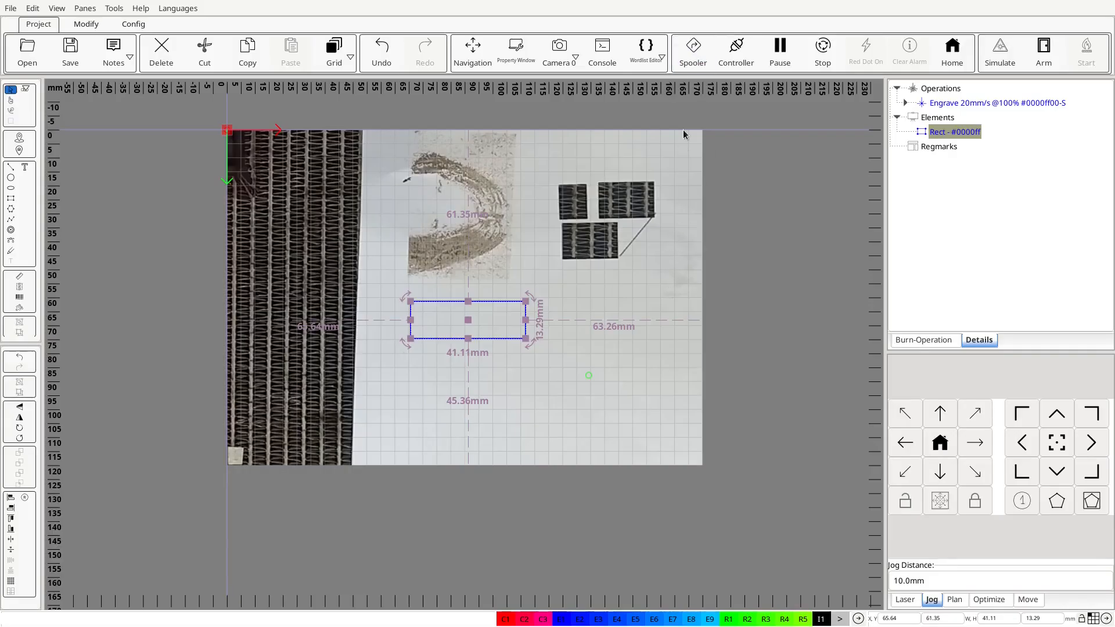
# Connect to the laser from the Controller window and close that window.
pyautogui.click(737, 58)
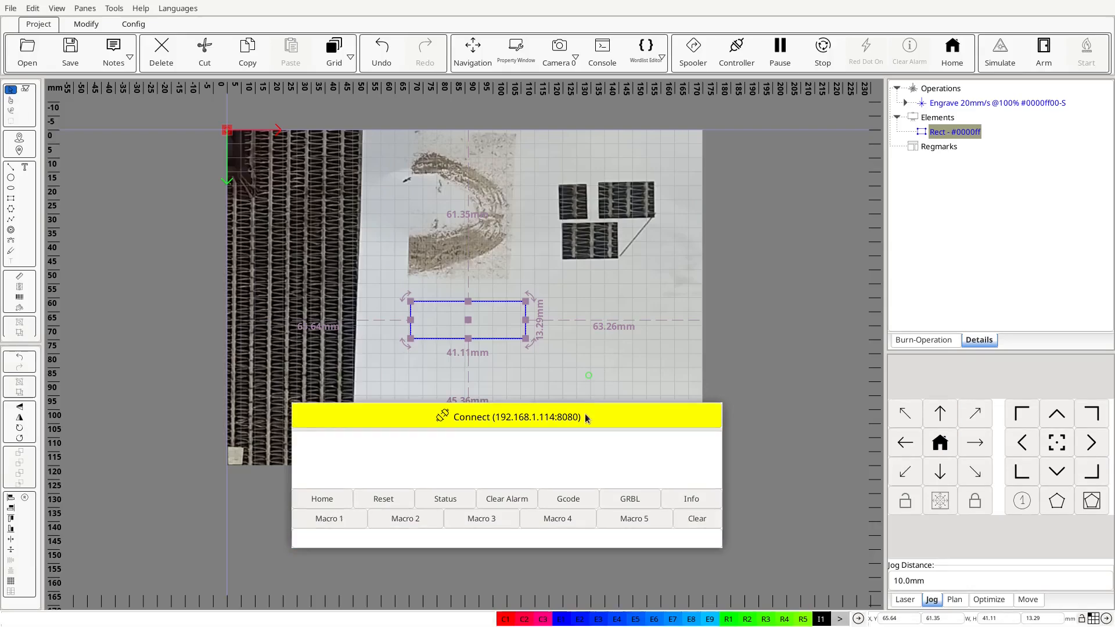
pyautogui.click(583, 415)
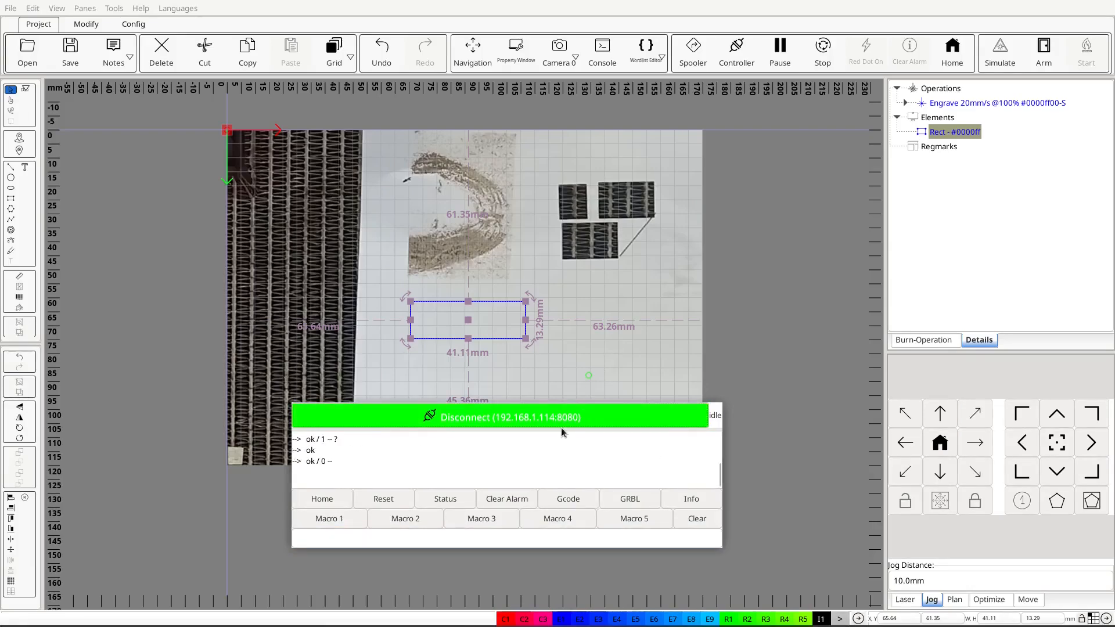
pyautogui.click(738, 51)
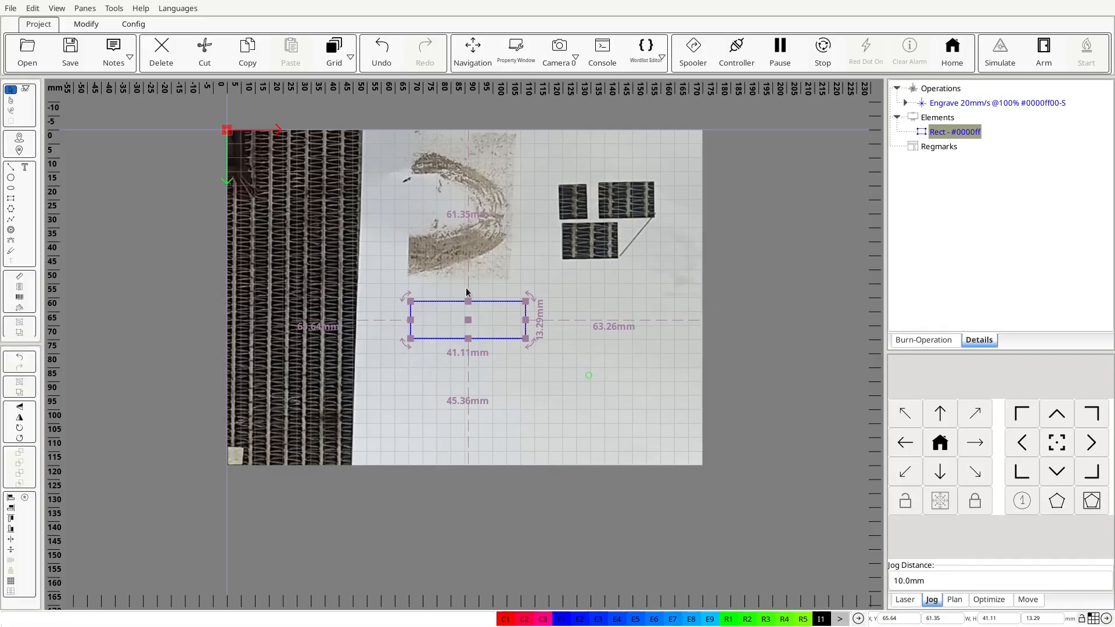
# Arm and burn the rectangle job with the live camera window open, and home the laser head once the burn ends.
pyautogui.click(1042, 58)
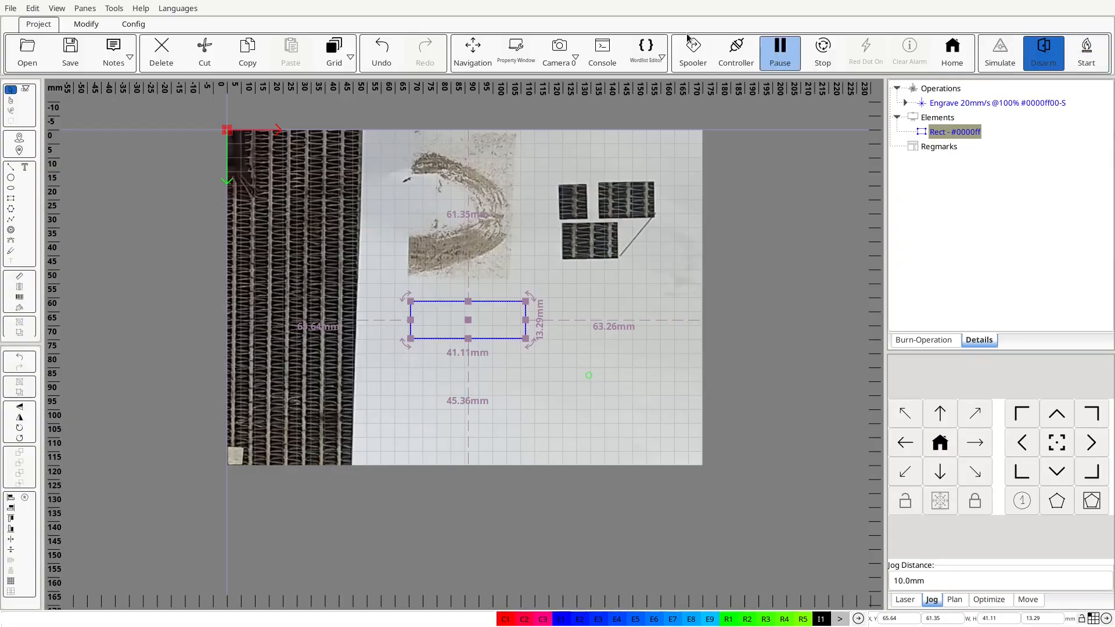
pyautogui.click(554, 53)
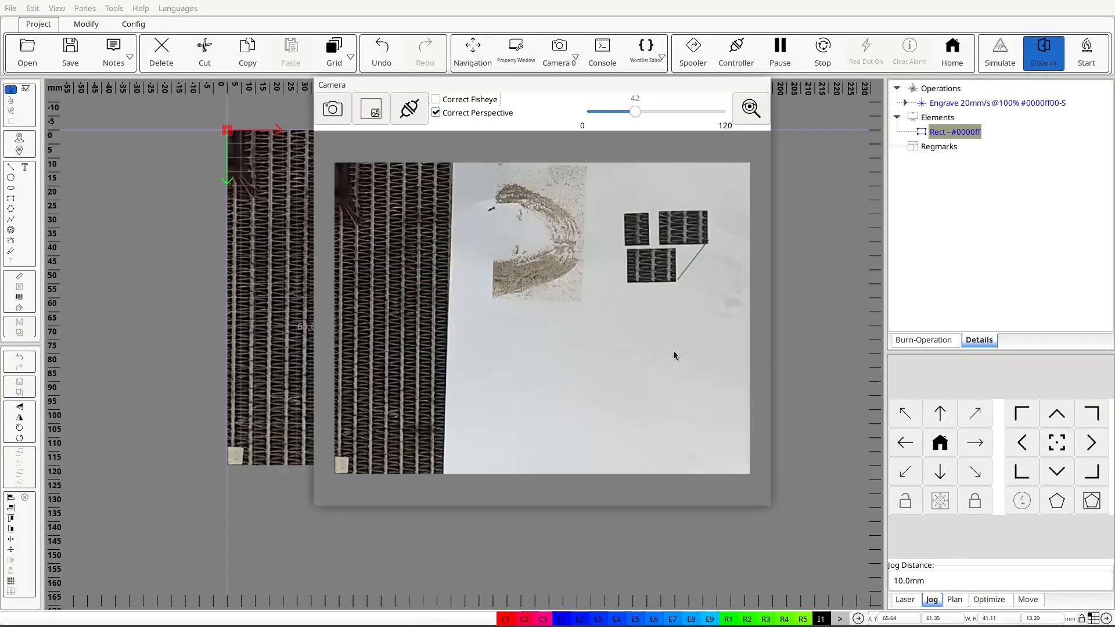
pyautogui.click(1086, 58)
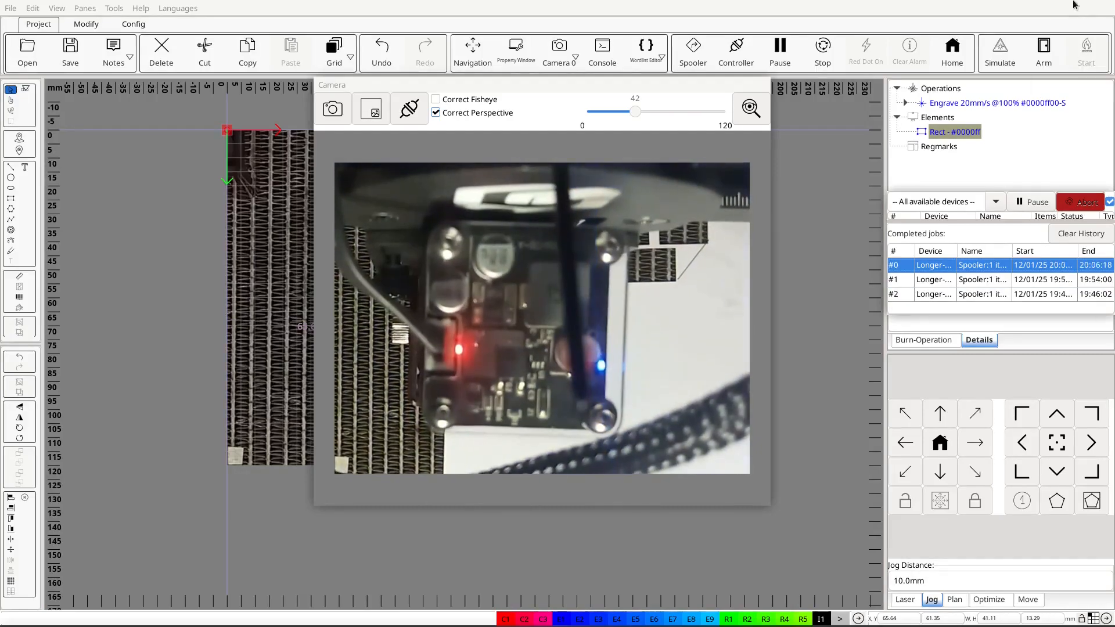
pyautogui.click(952, 53)
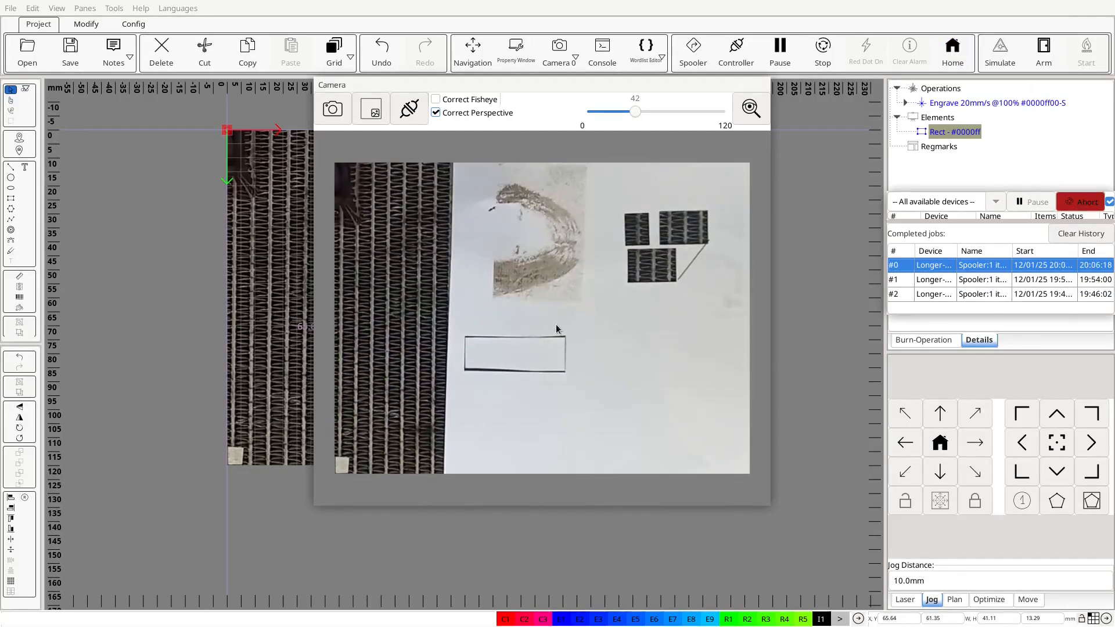
pyautogui.scroll(-2, 201, 340)
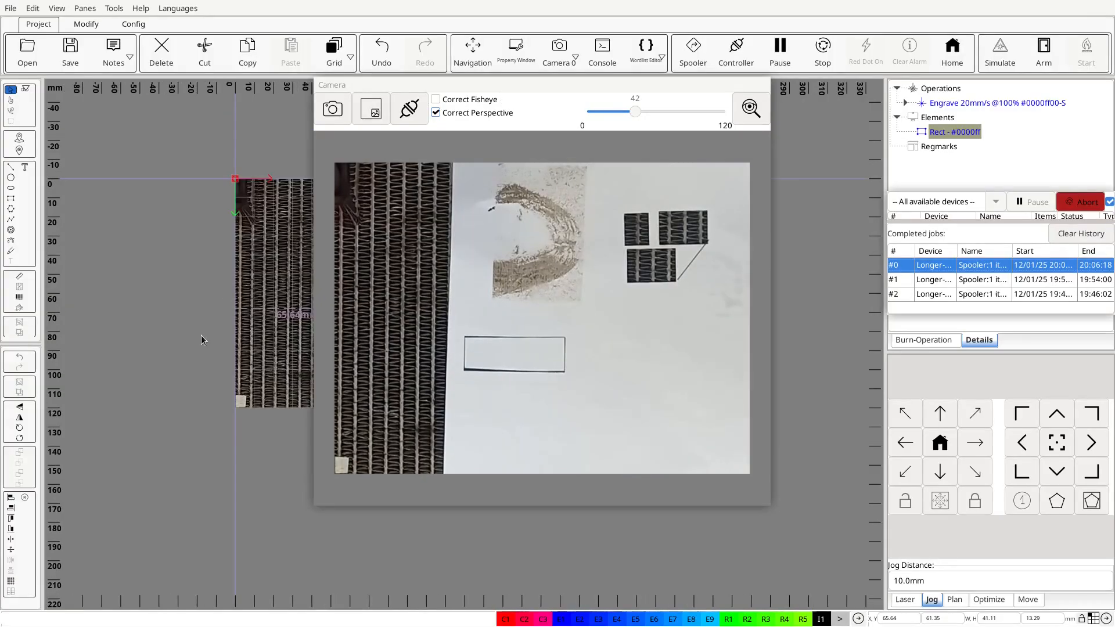